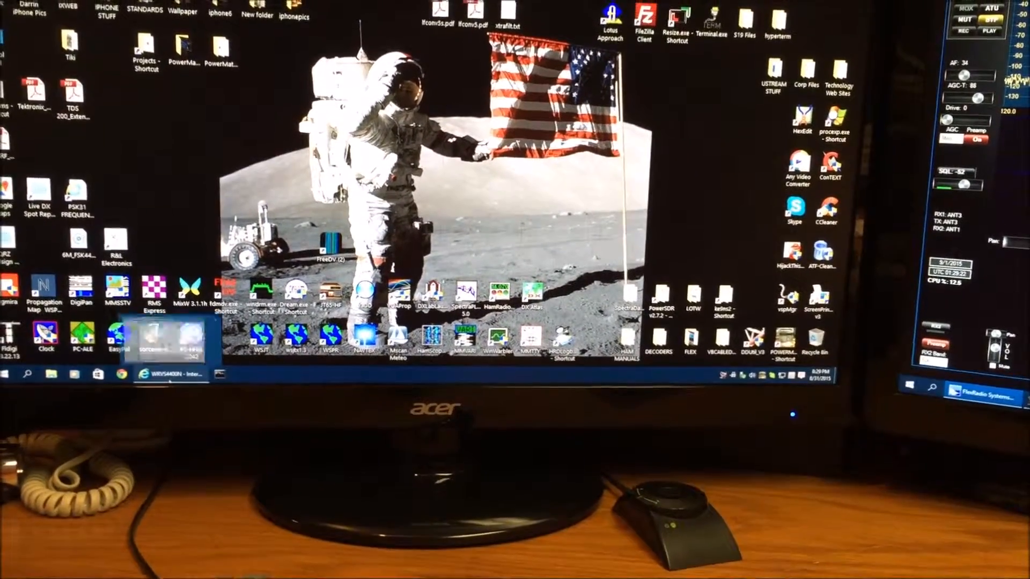
Confirm in System Properties' Remote settings that remote connections are allowed and RADIO has access
{"action": "left_click", "coordinate": [171, 375]}
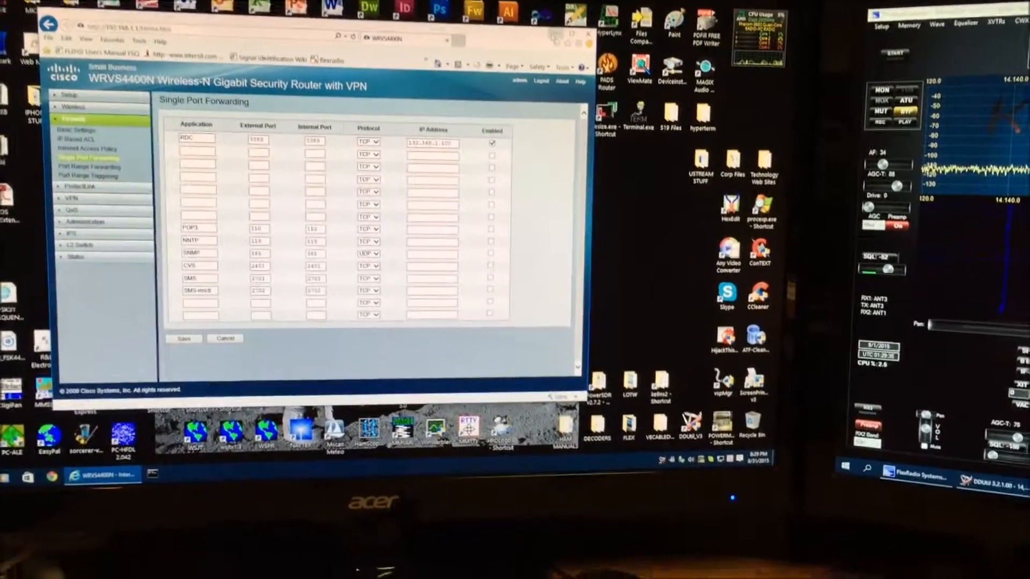
{"action": "key", "text": "super+d"}
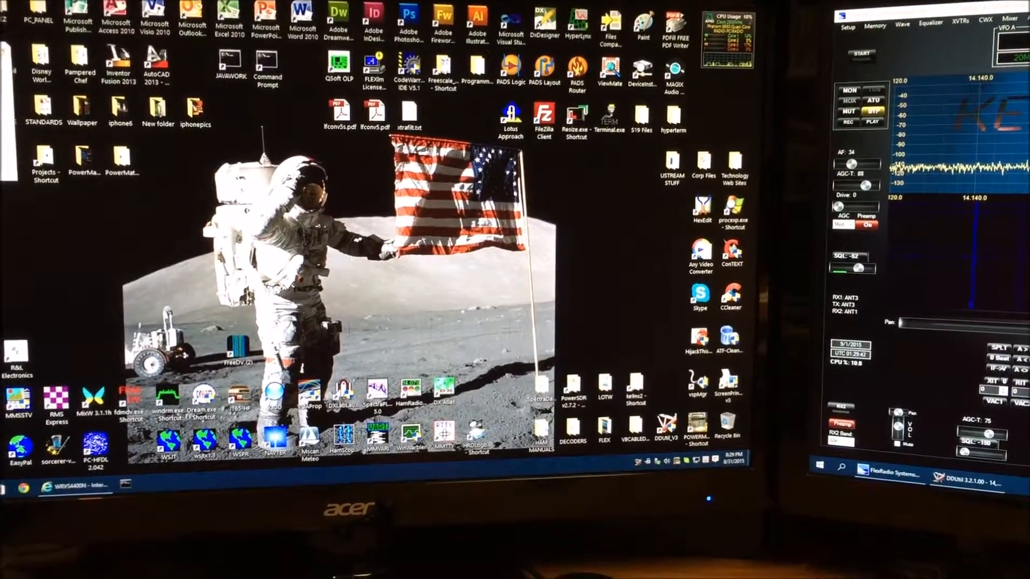
{"action": "key", "text": "super+Pause"}
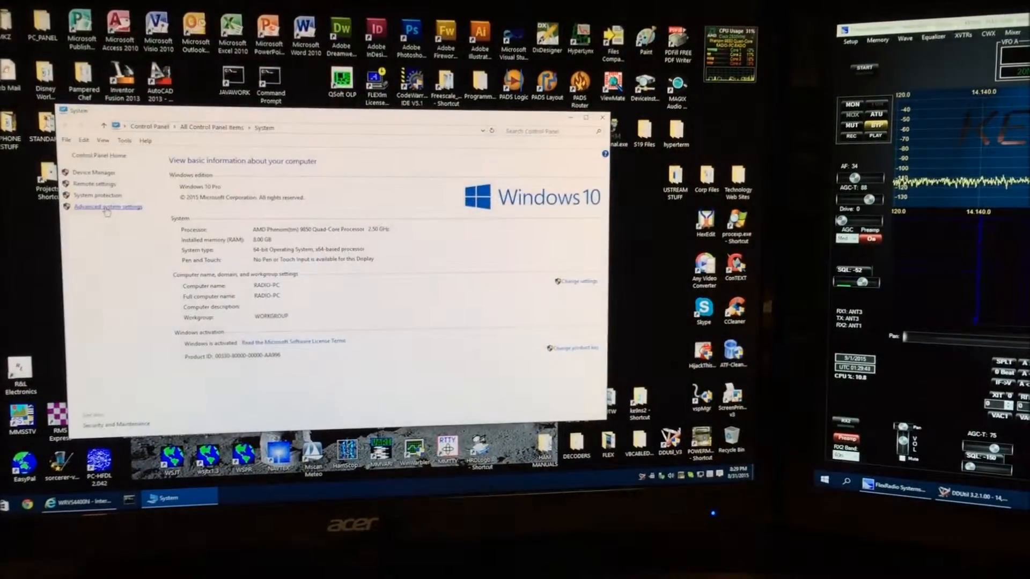
{"action": "left_click", "coordinate": [107, 207]}
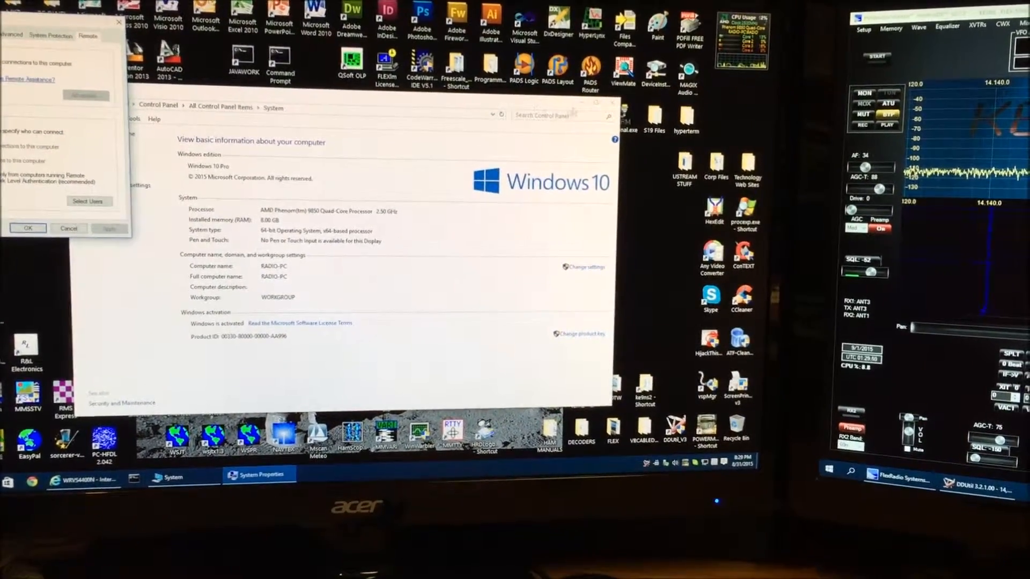
{"action": "left_click", "coordinate": [619, 104]}
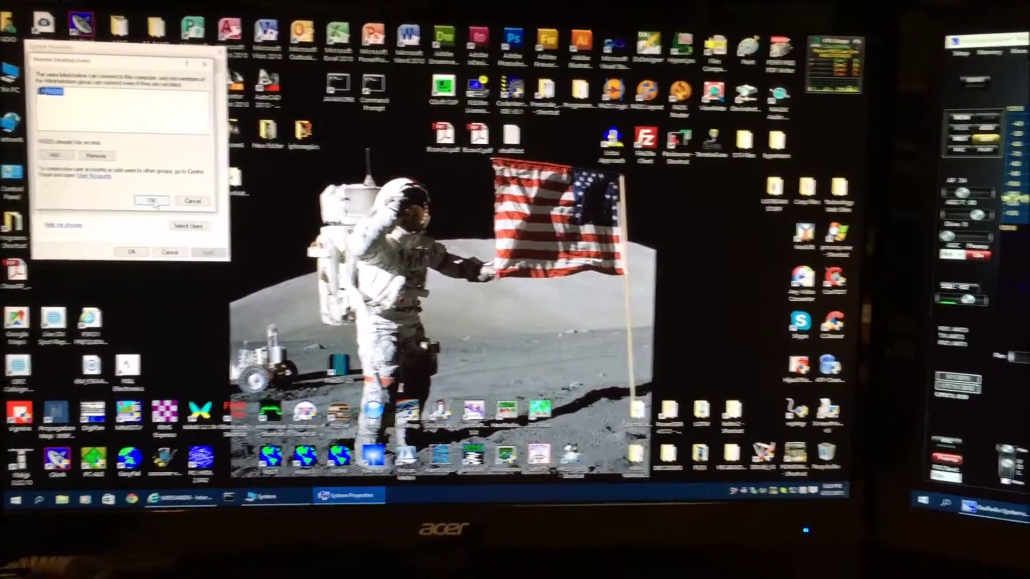
{"action": "left_click", "coordinate": [151, 201]}
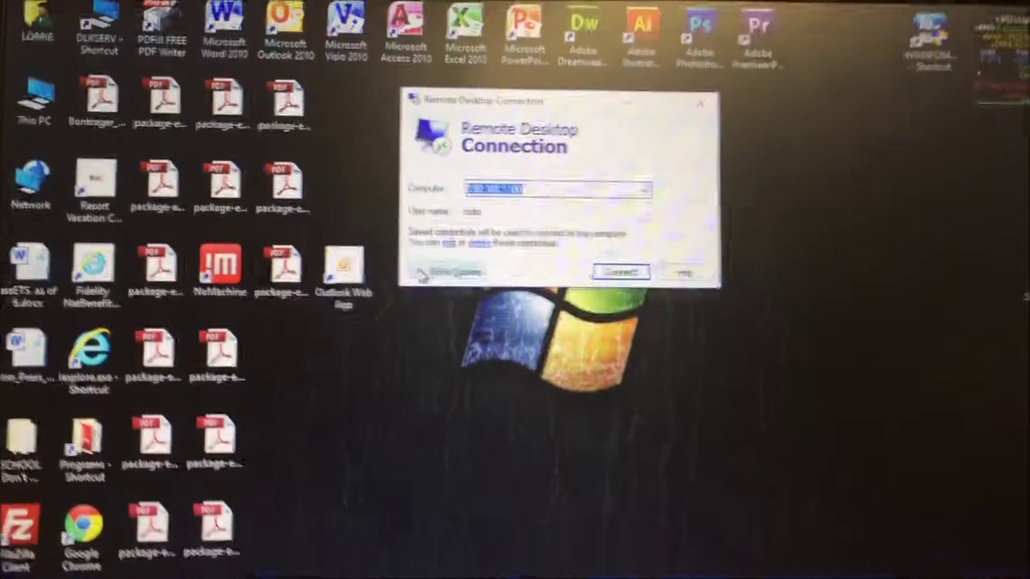
Review the Display, Local Resources and Experience settings in the expanded connection options
{"action": "left_click", "coordinate": [419, 312]}
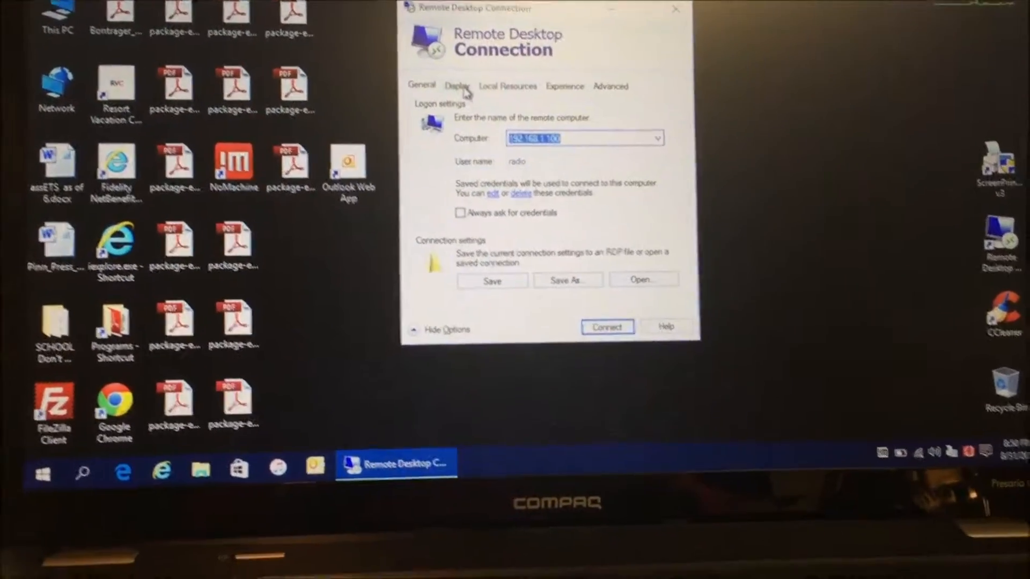
{"action": "left_click", "coordinate": [469, 105]}
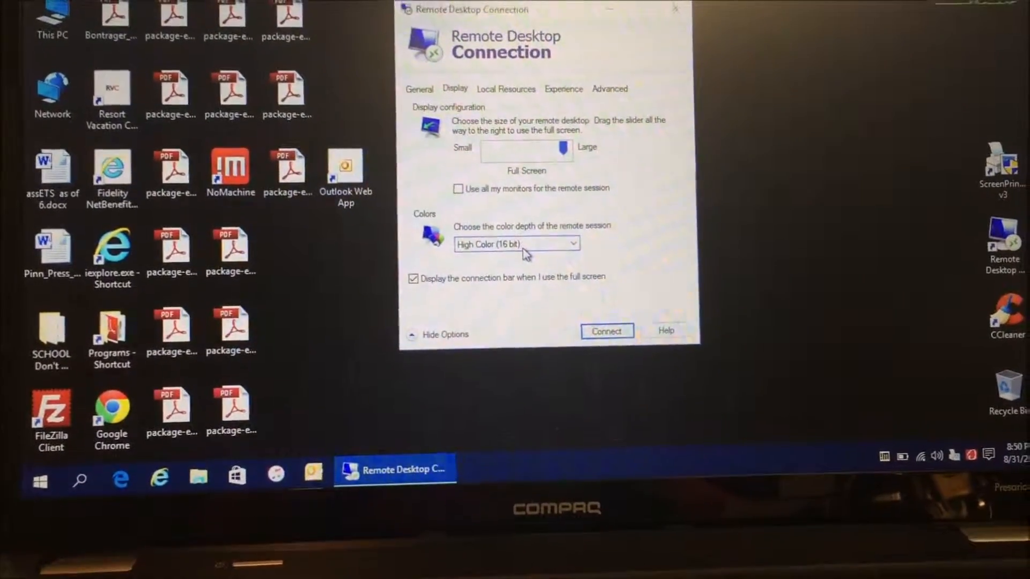
{"action": "left_click", "coordinate": [503, 104]}
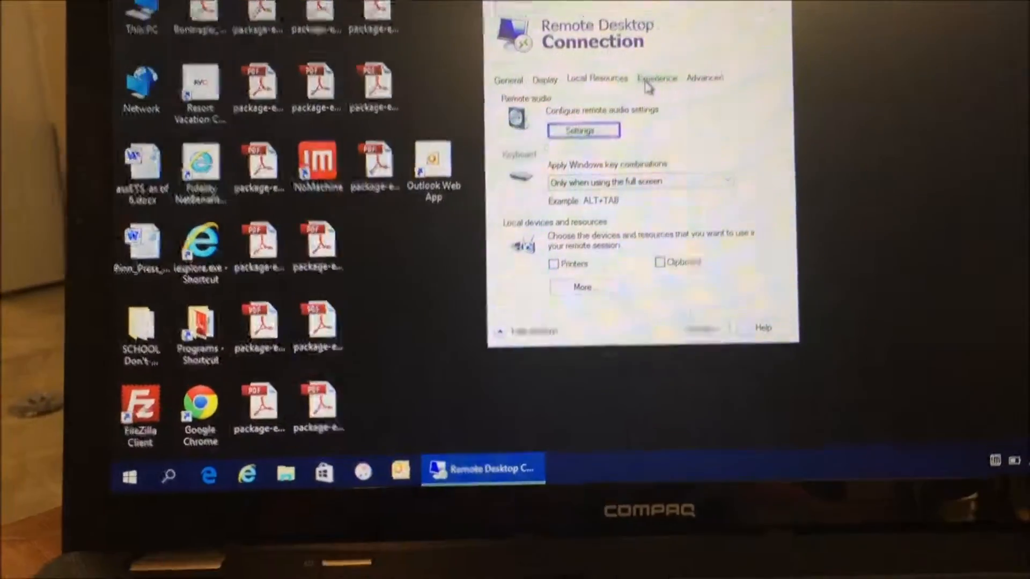
{"action": "left_click", "coordinate": [650, 90]}
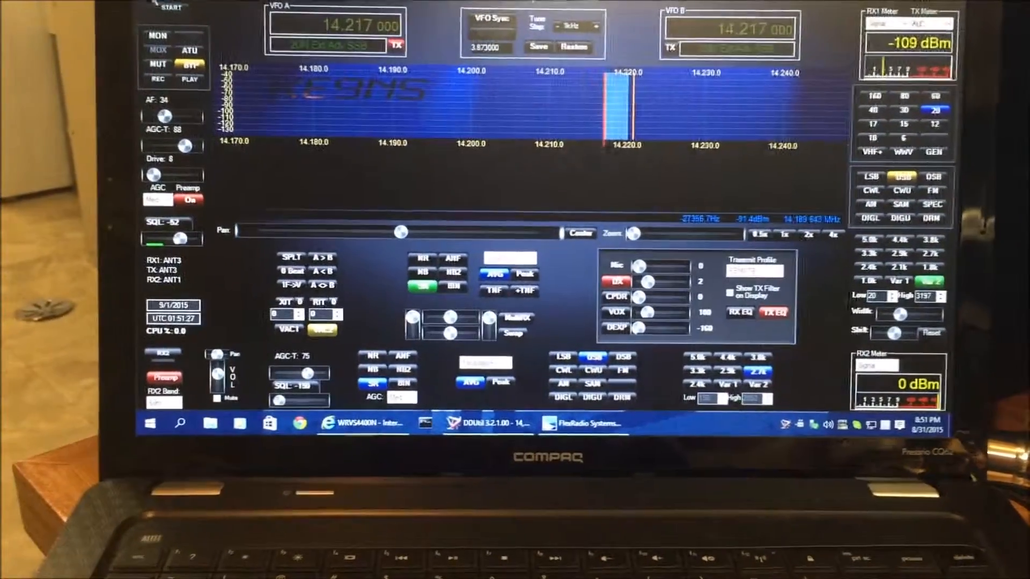
Bring up PowerSDR Setup on the Audio VAC 2 settings with sound mapper devices
{"action": "left_click", "coordinate": [584, 424]}
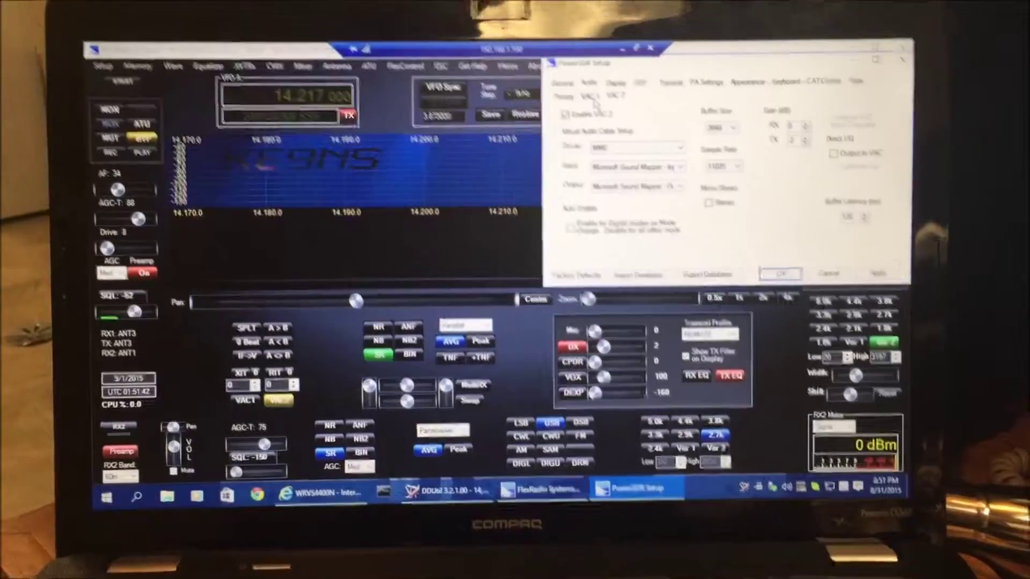
Review VAC 1, Primary buffer/sample rate and Transmit REMOTE profile settings, then accept with OK
{"action": "left_click", "coordinate": [572, 91]}
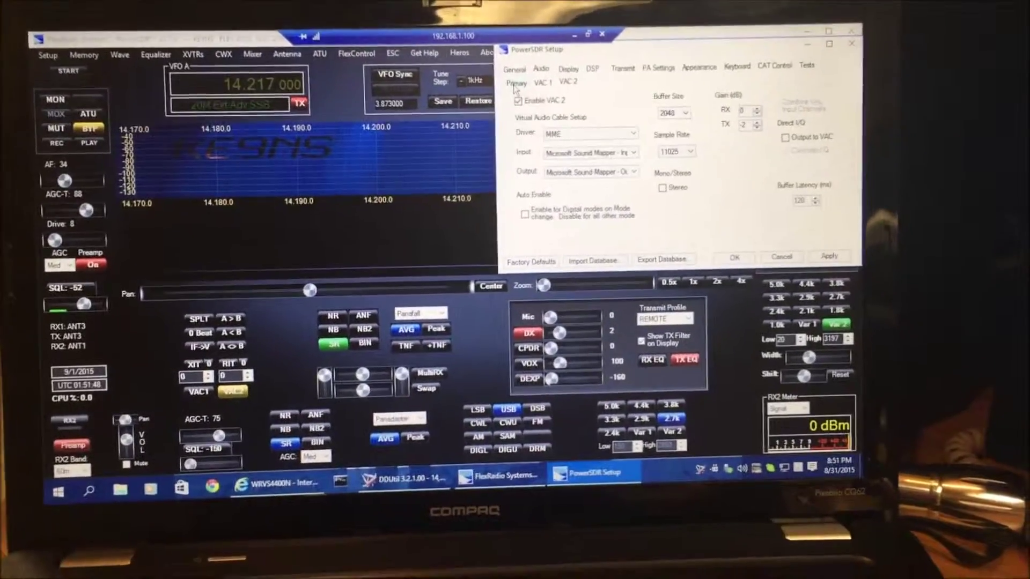
{"action": "left_click", "coordinate": [528, 96]}
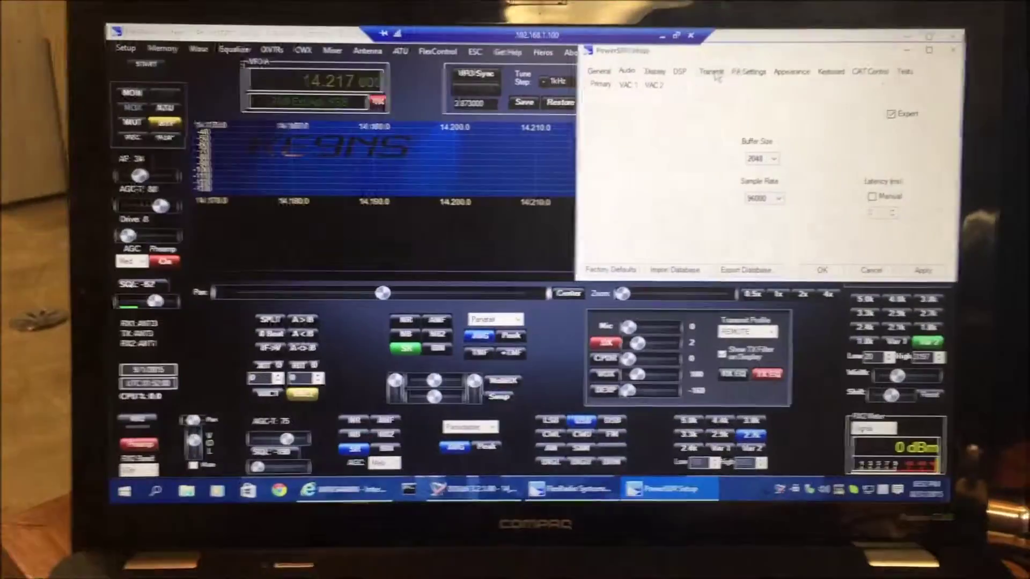
{"action": "left_click", "coordinate": [644, 64]}
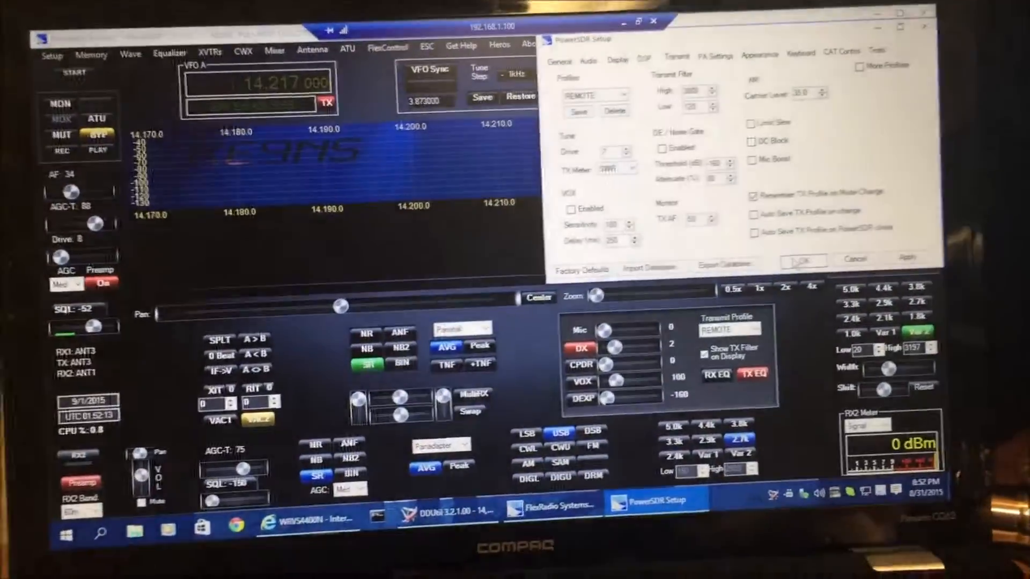
{"action": "left_click", "coordinate": [796, 261]}
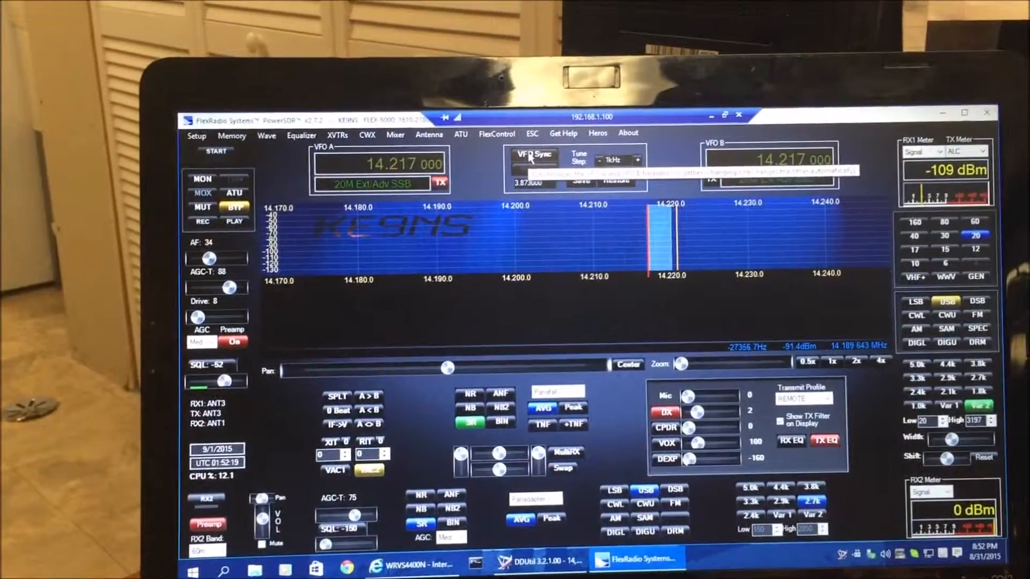
Enable VFO Sync, set VFO B as transmit frequency and START the radio receiving
{"action": "left_click", "coordinate": [531, 158]}
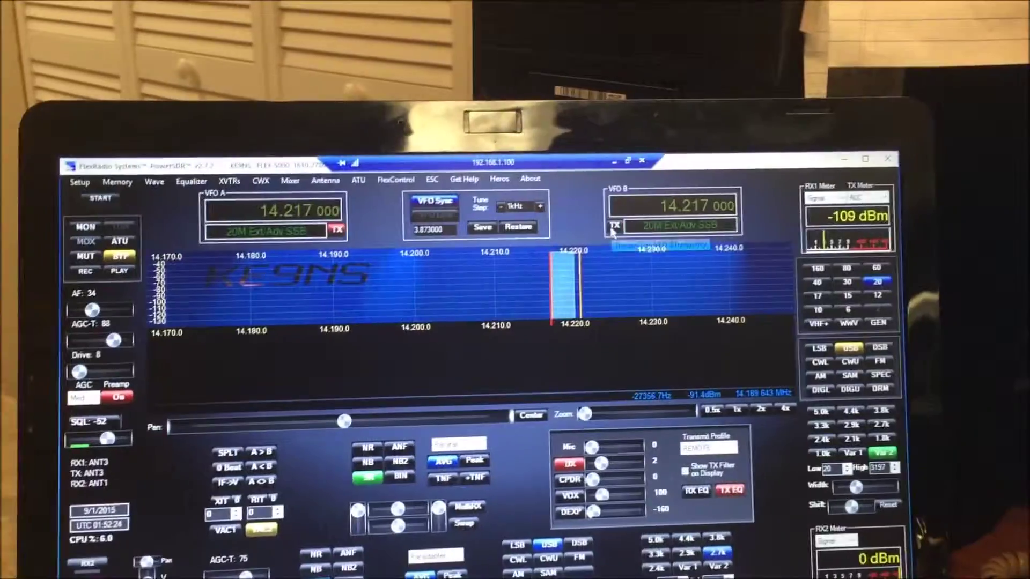
{"action": "left_click", "coordinate": [717, 203]}
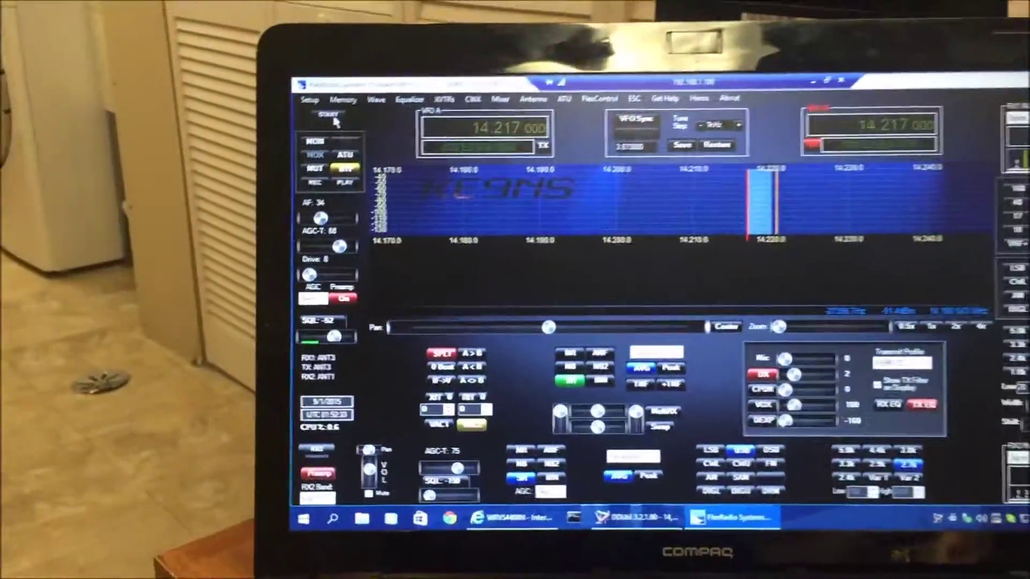
{"action": "left_click", "coordinate": [333, 118]}
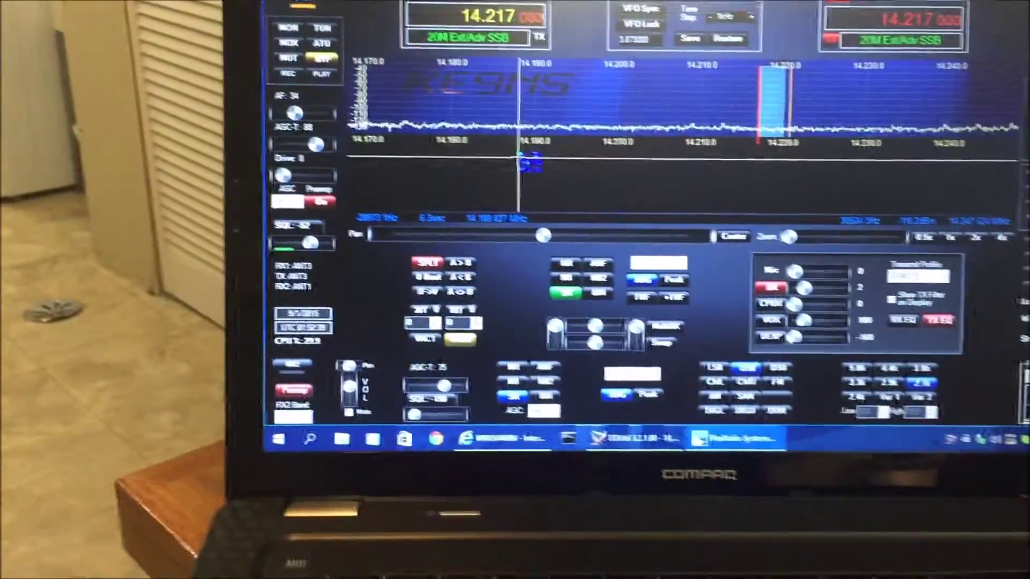
Tune VFO A to 14.178 MHz, sync VFO B to it and switch MOX off to return to receive
{"action": "left_click", "coordinate": [522, 162]}
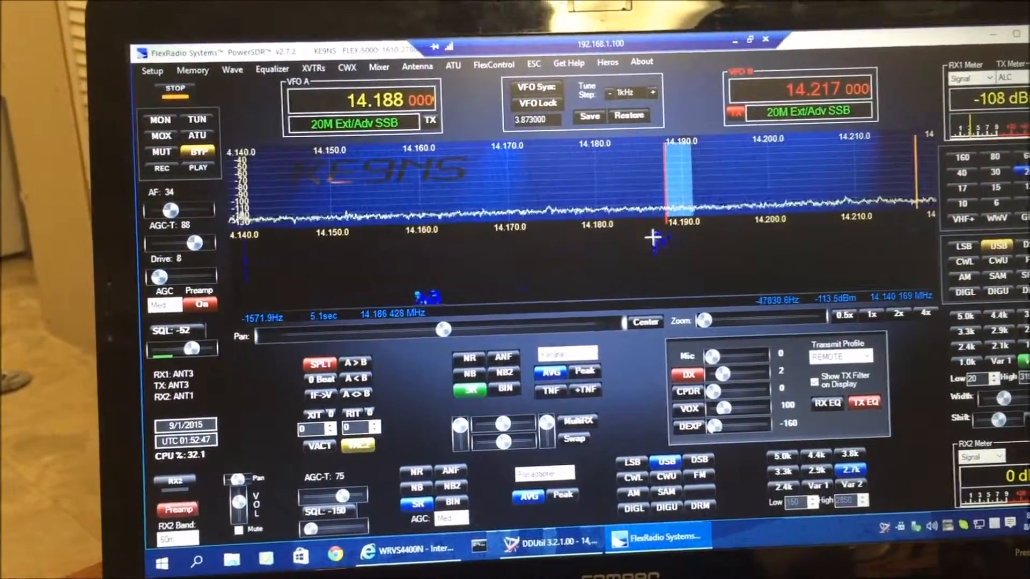
{"action": "scroll", "coordinate": [656, 237], "scroll_direction": "down", "scroll_amount": 2}
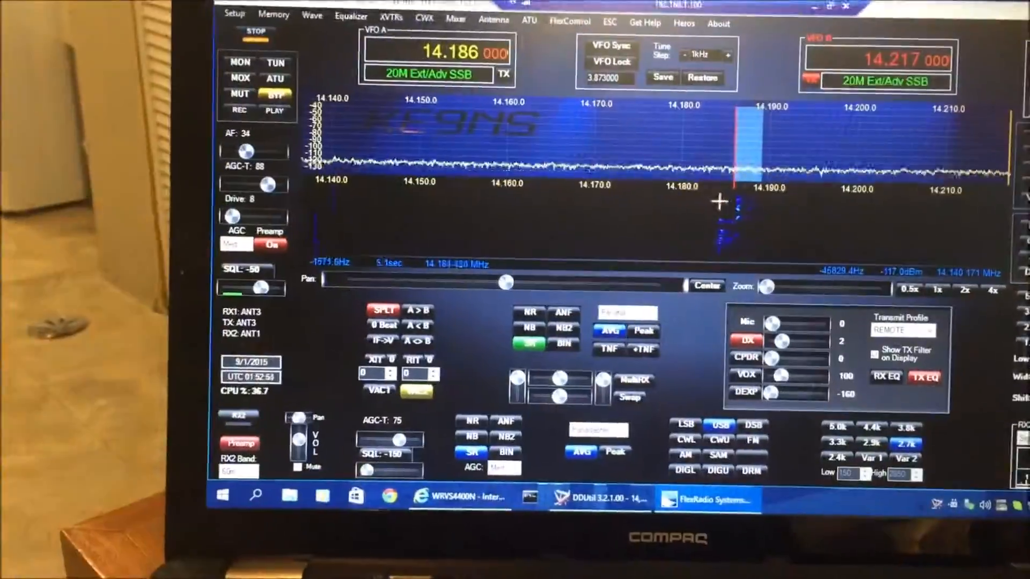
{"action": "scroll", "coordinate": [653, 197], "scroll_direction": "down", "scroll_amount": 8}
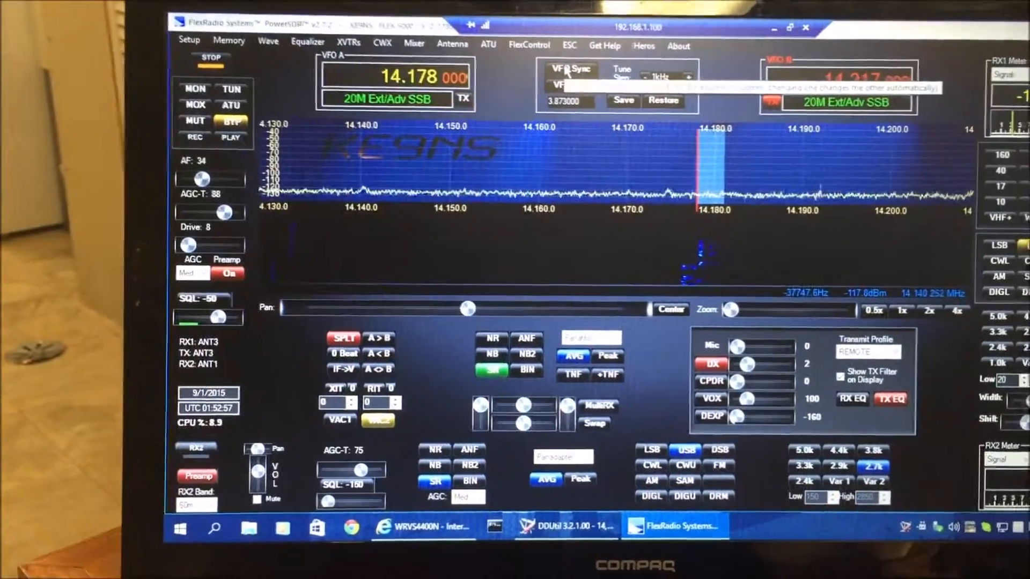
{"action": "left_click", "coordinate": [568, 70]}
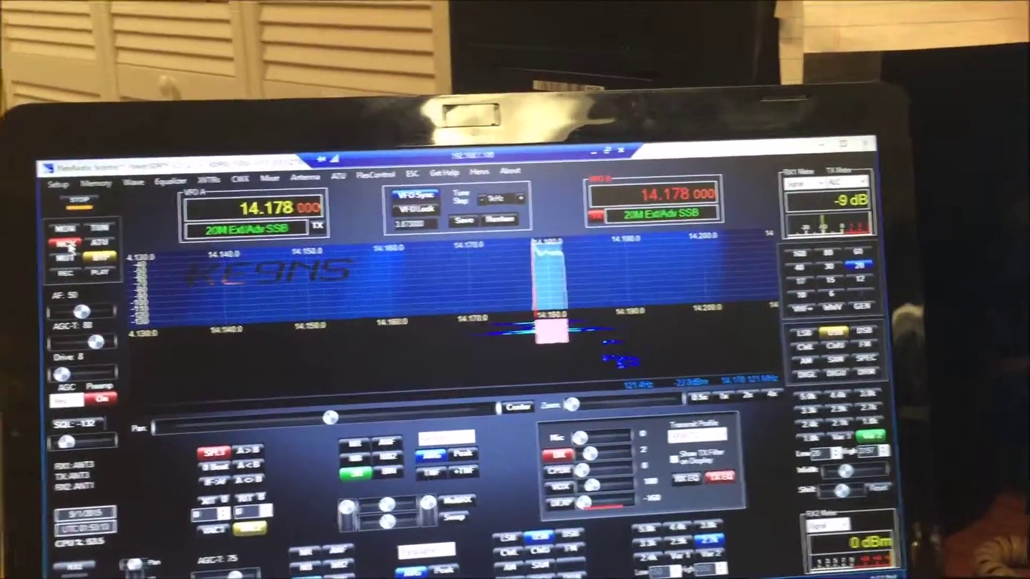
{"action": "left_click", "coordinate": [69, 245]}
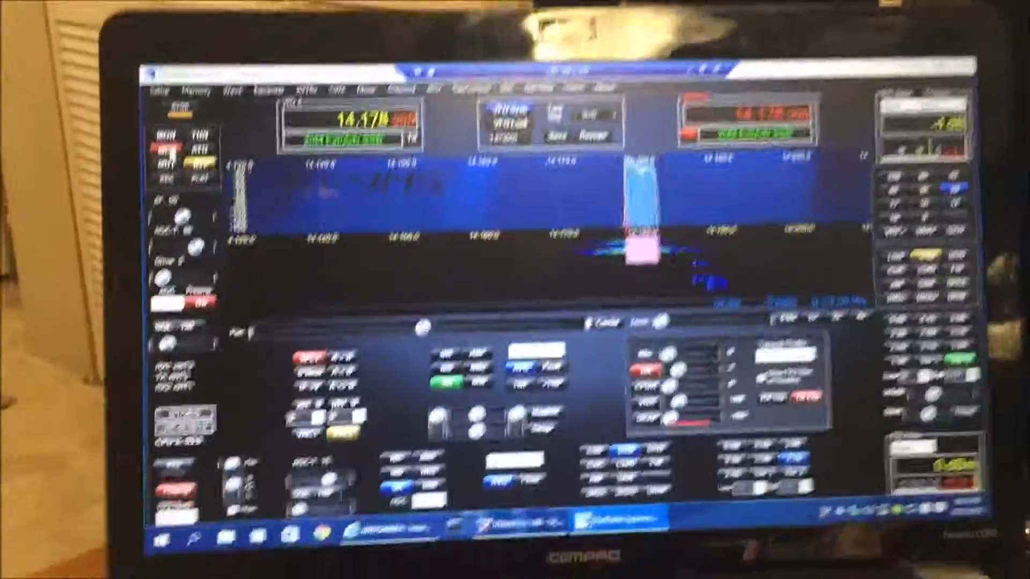